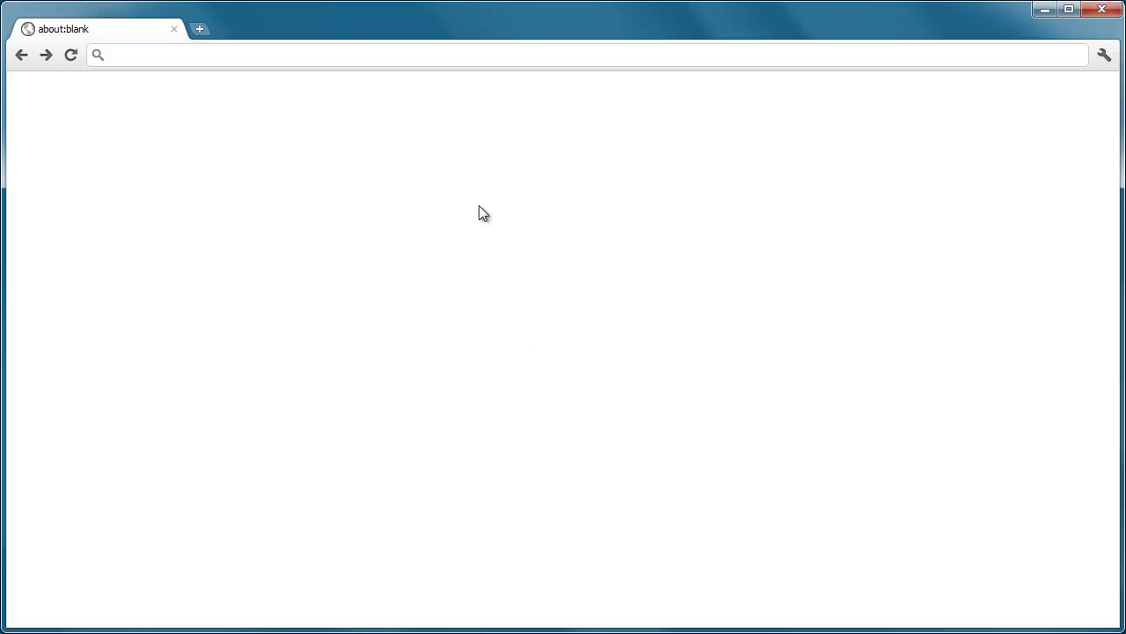
Go to ugene.unipro.ru, download the Full package Windows installer, and keep the file.
left_click(455, 54)
type("uge")
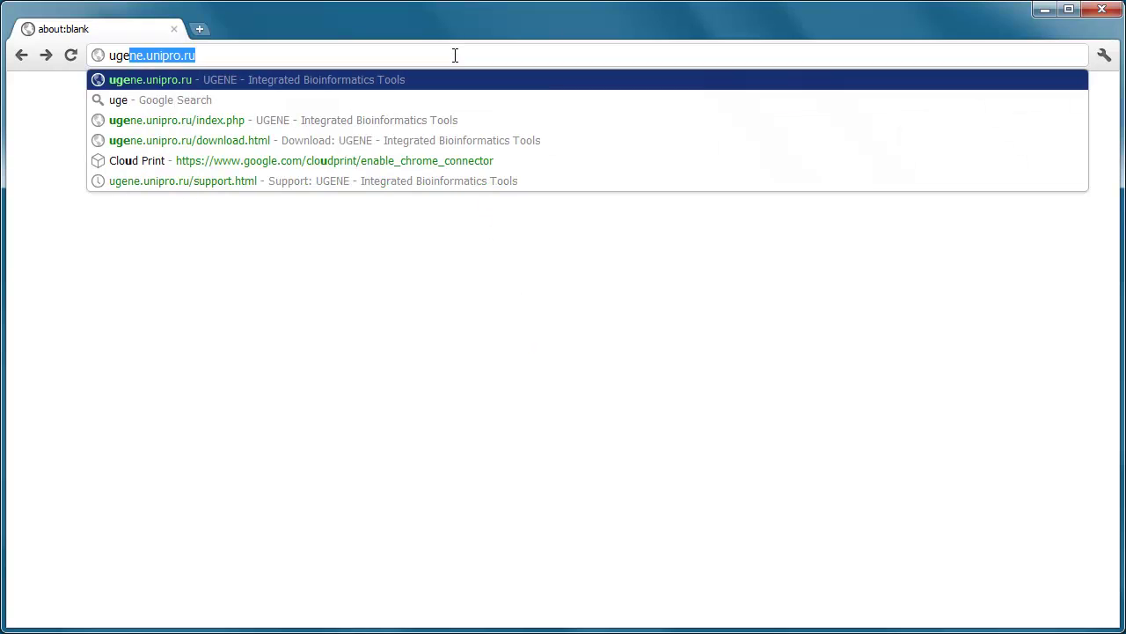
type("ne.un")
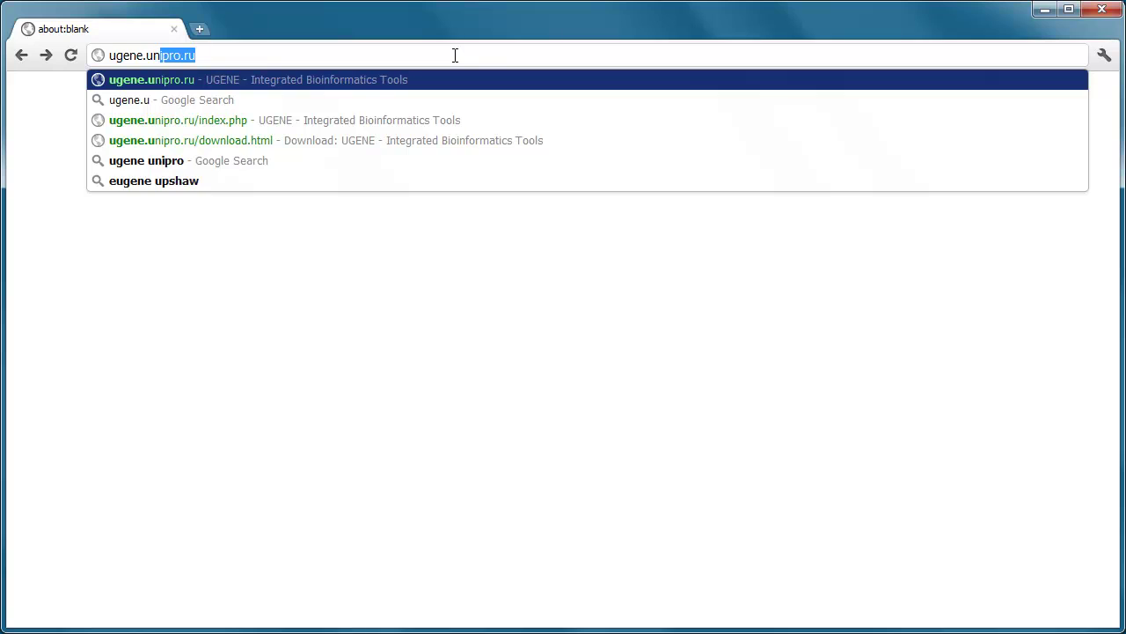
type("ipro.ru")
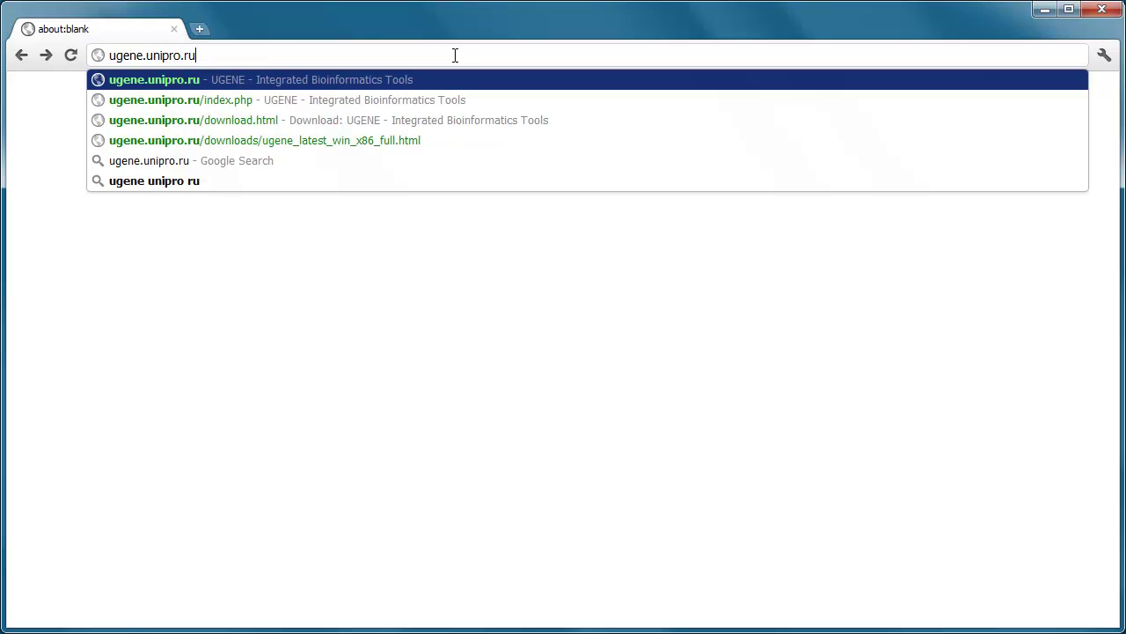
key("Return")
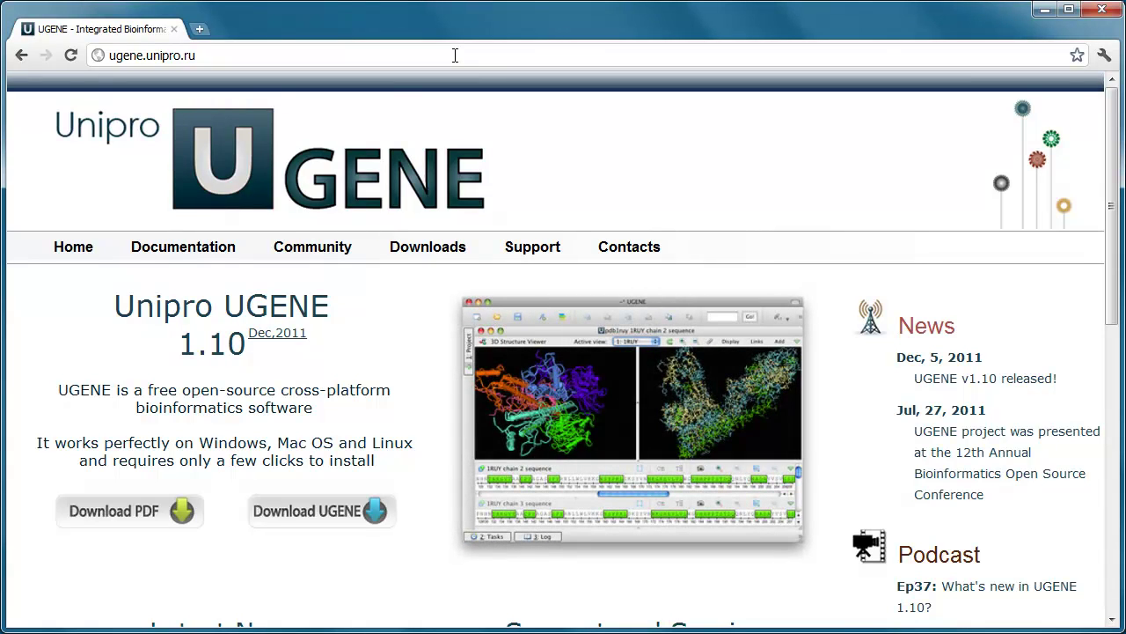
left_click(379, 519)
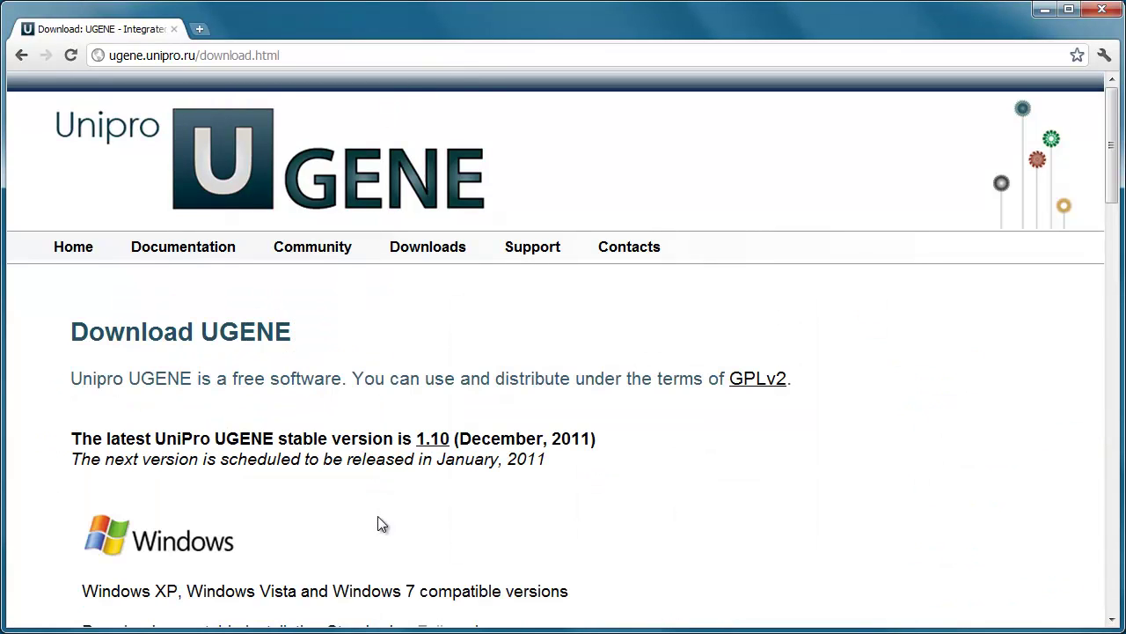
scroll(605, 472, "down", 1)
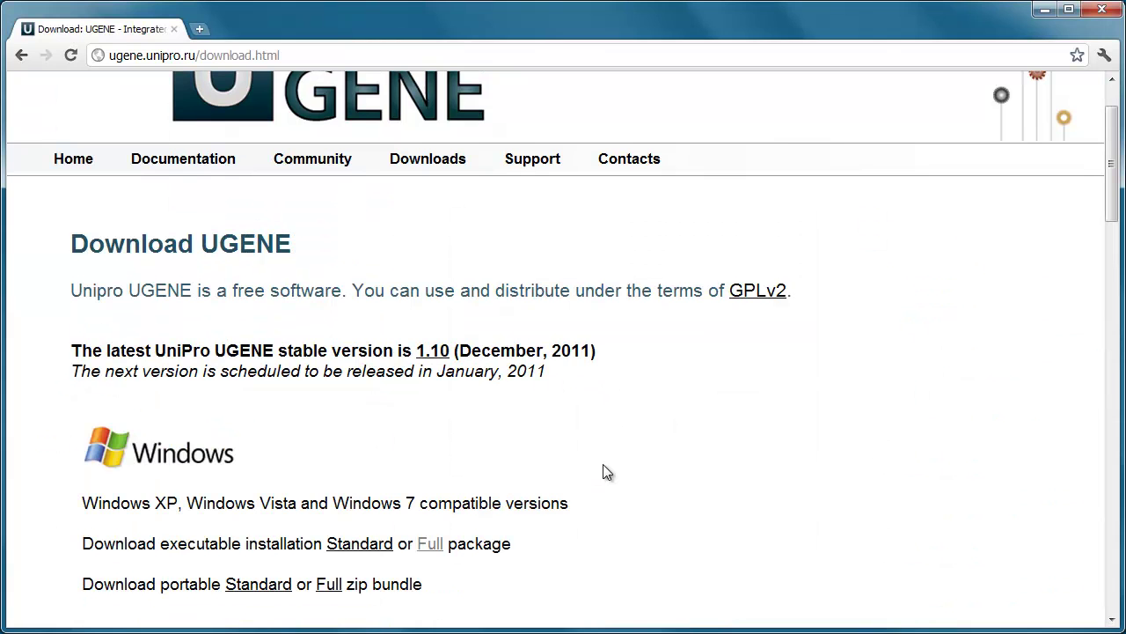
left_click(431, 543)
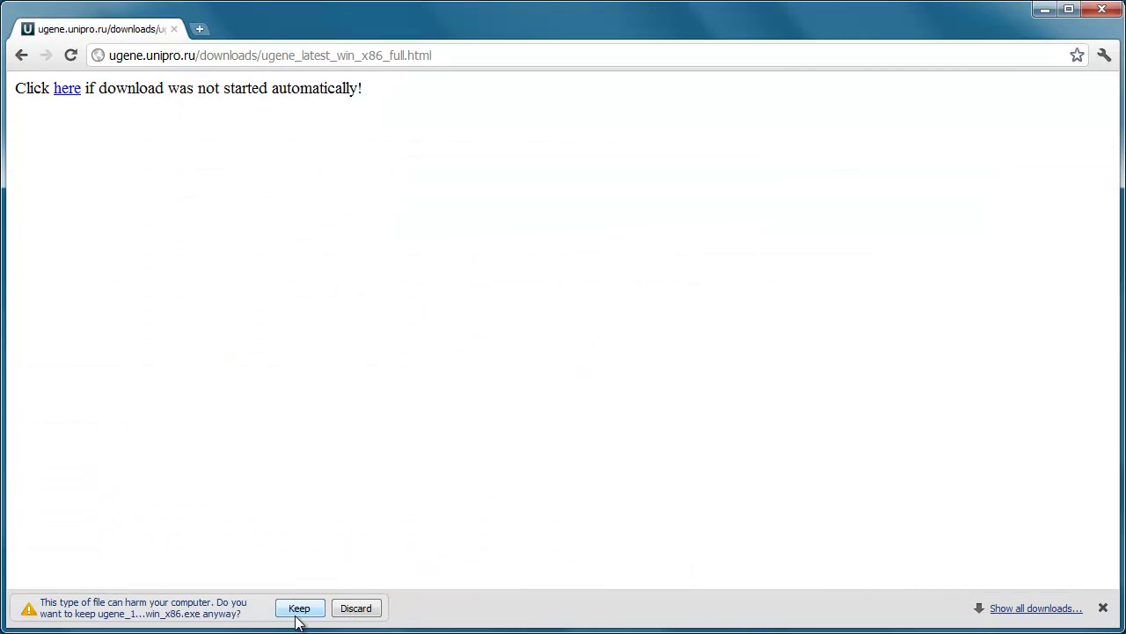
left_click(299, 608)
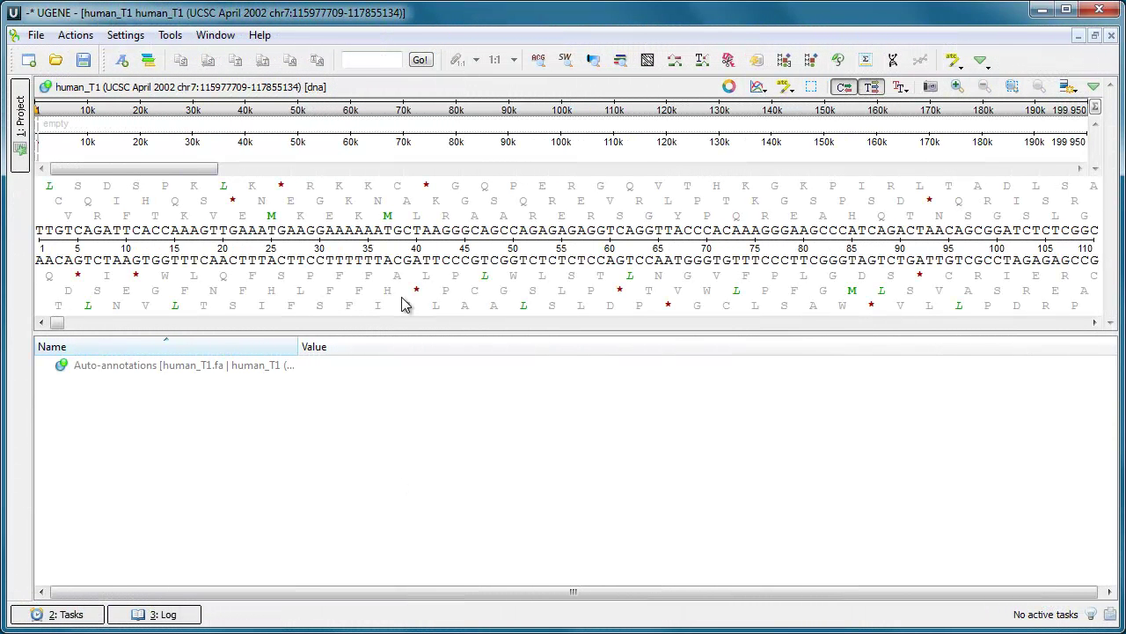
key("alt")
Start a short-read alignment with human_T1 as the reference sequence.
left_click(170, 35)
mouse_move(246, 57)
left_click(387, 59)
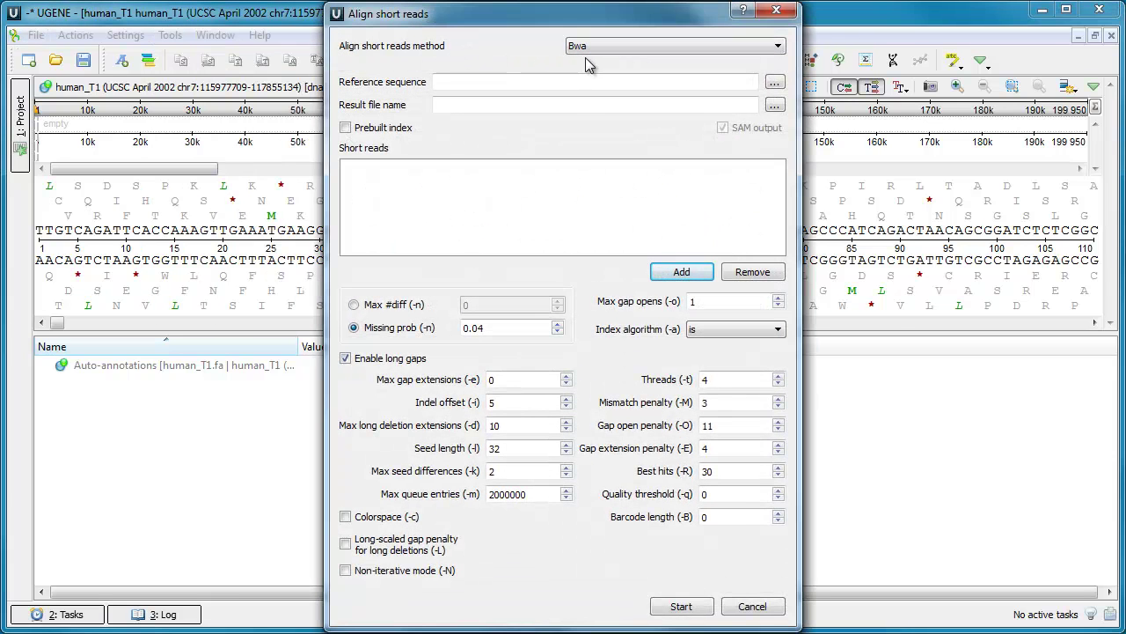
left_click(774, 82)
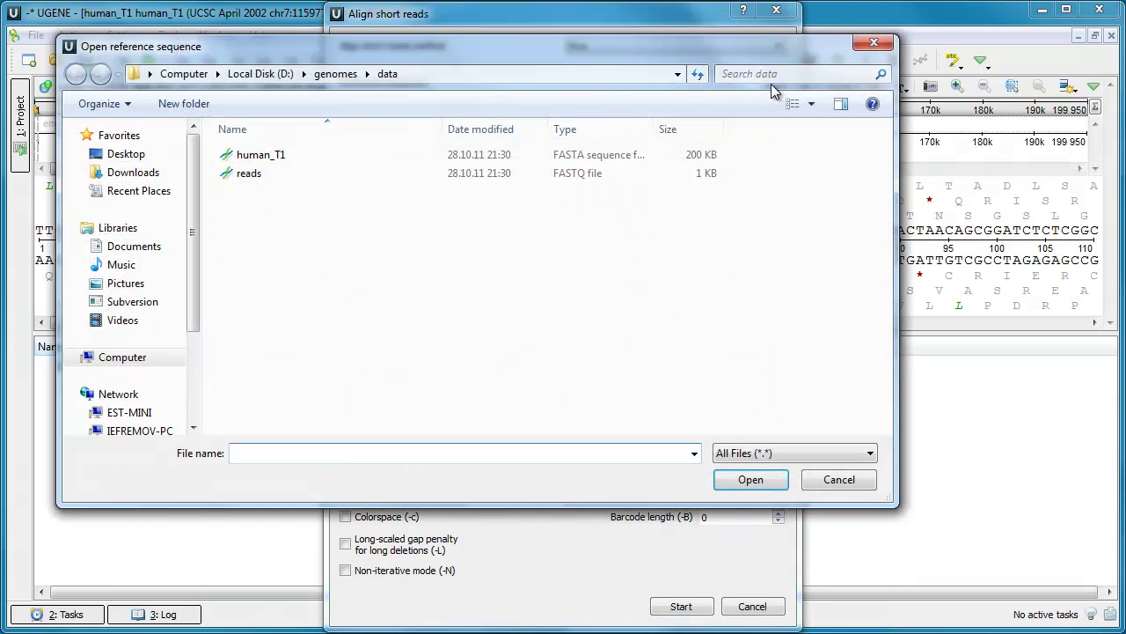
double_click(564, 155)
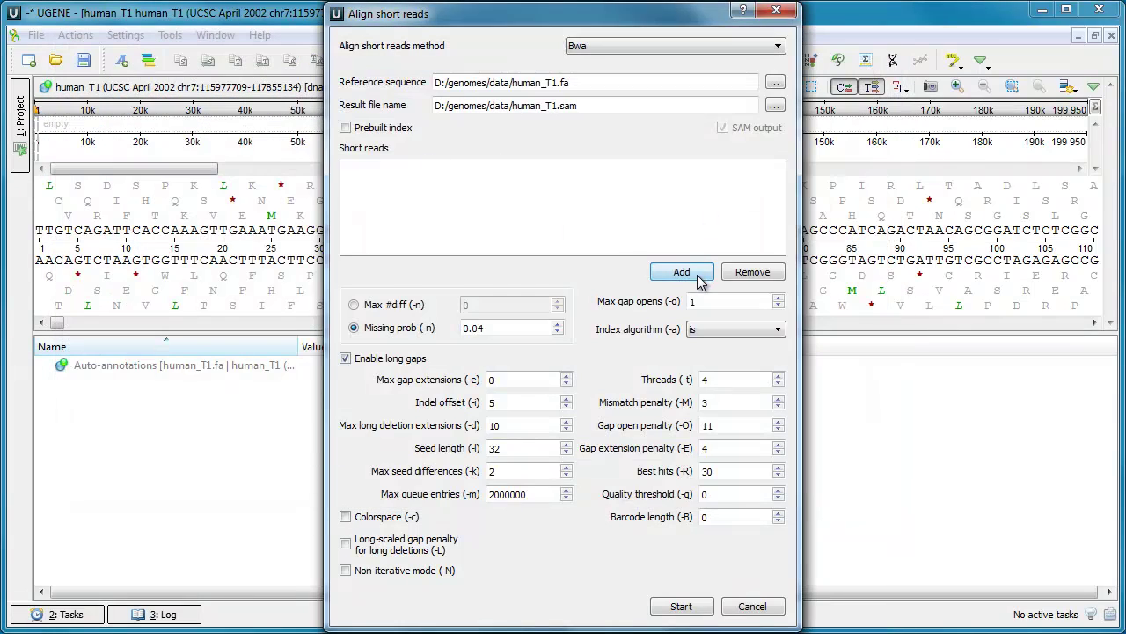
Add reads.fastq as the short reads and choose Bowtie as the alignment method.
left_click(682, 272)
left_click(247, 175)
double_click(245, 176)
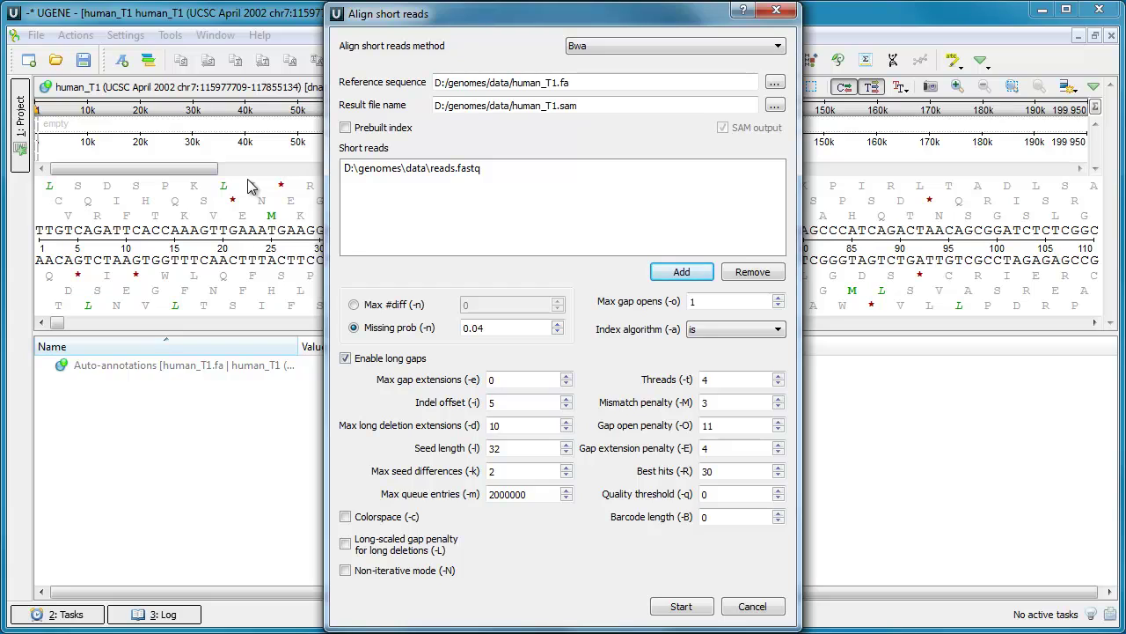
left_click(760, 48)
left_click(744, 60)
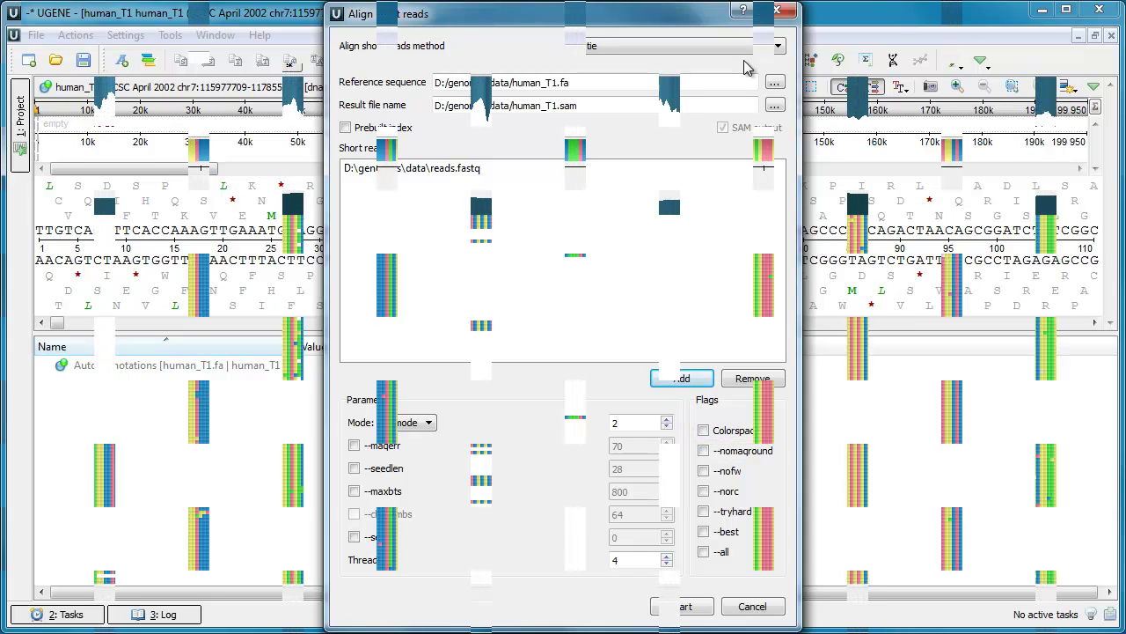
key("alt")
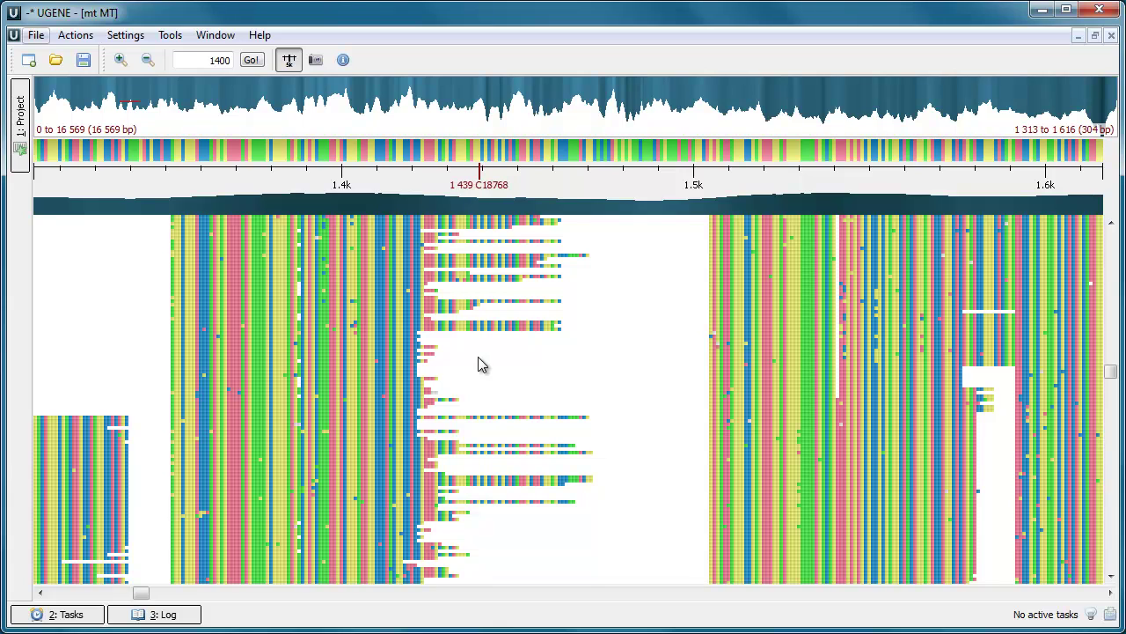
Show only differences from the reference, then colour reads by paired-read status.
right_click(478, 357)
mouse_move(677, 406)
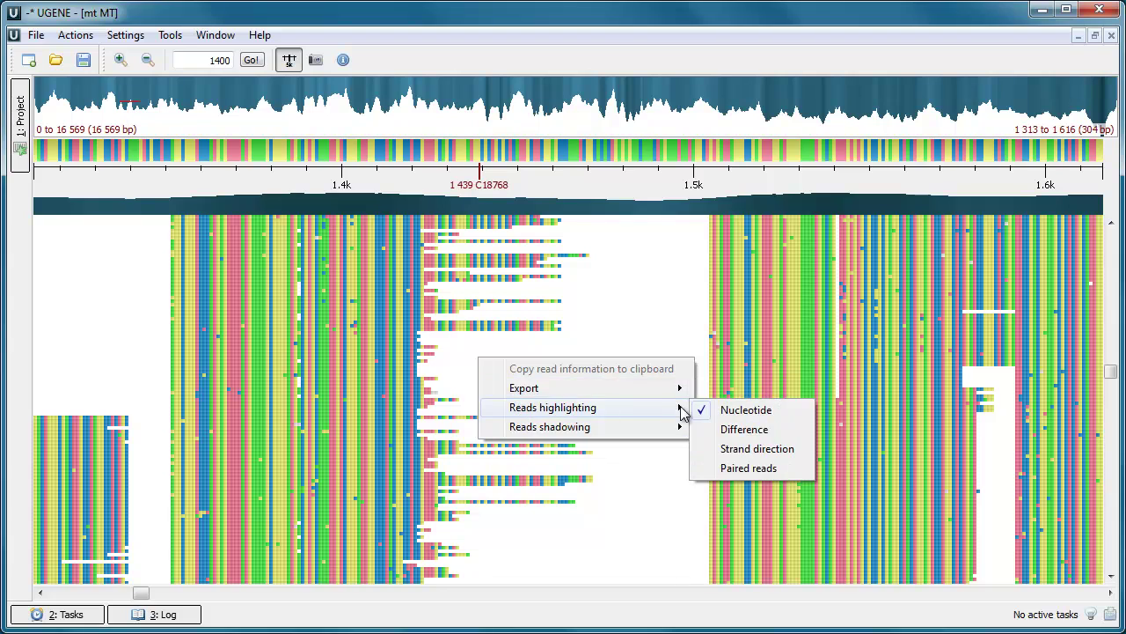
left_click(717, 430)
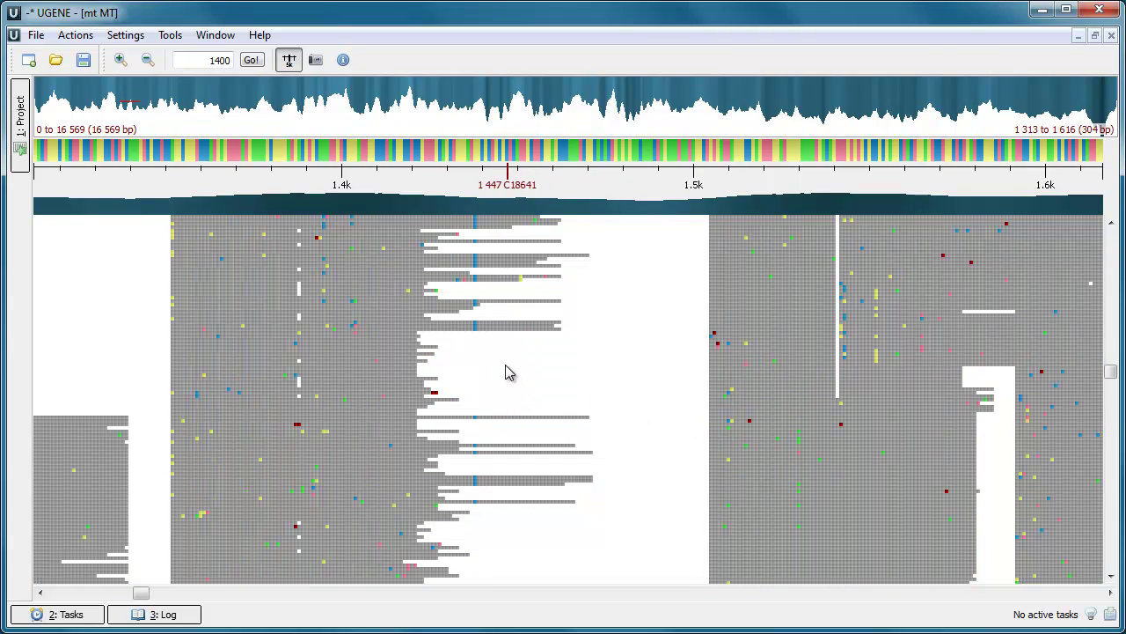
right_click(454, 360)
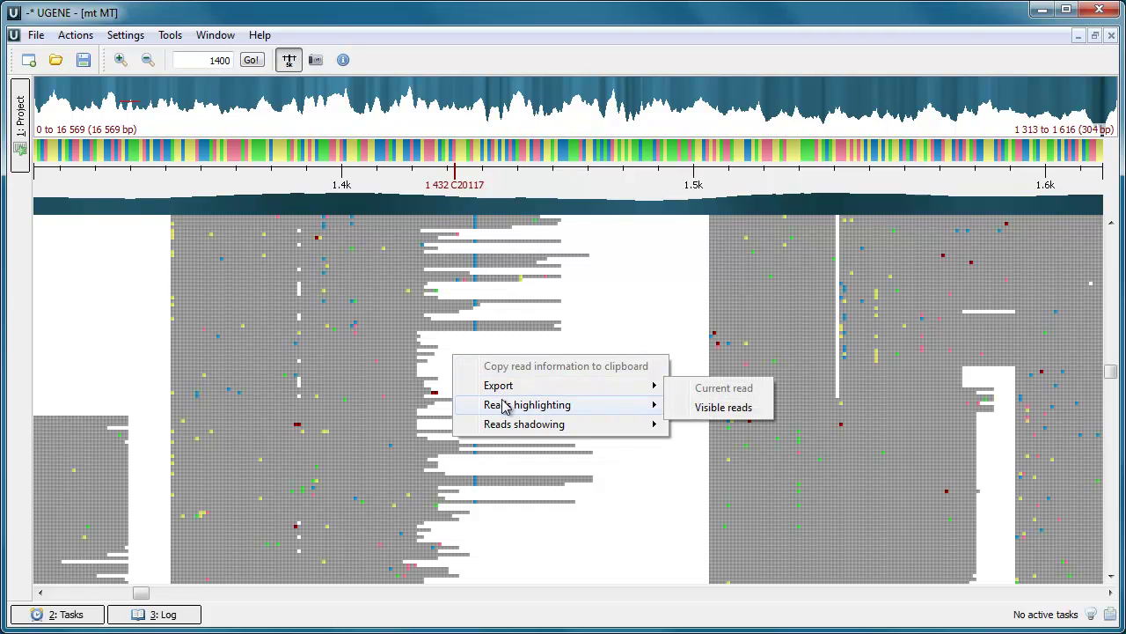
mouse_move(678, 407)
left_click(723, 463)
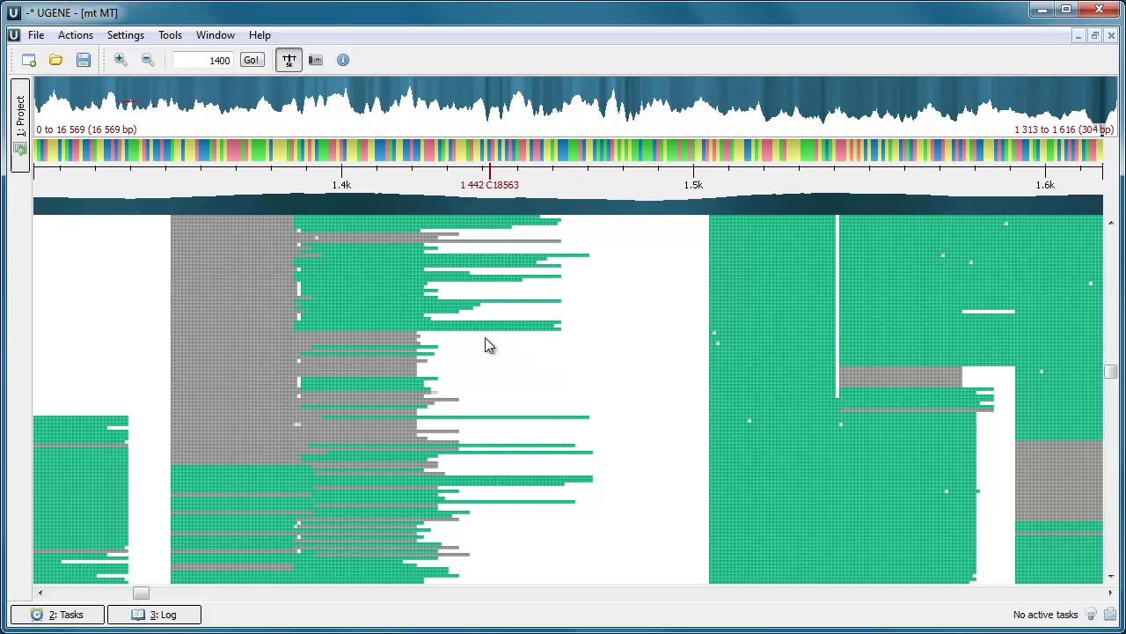
Colour the assembly reads by nucleotide again.
mouse_move(476, 336)
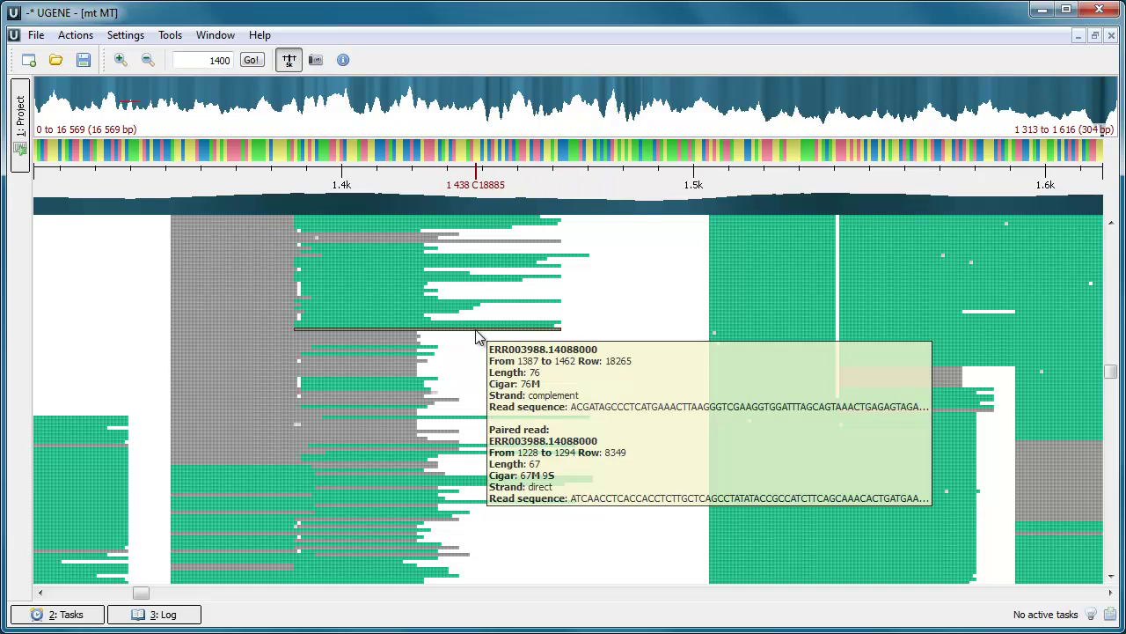
right_click(471, 351)
mouse_move(506, 402)
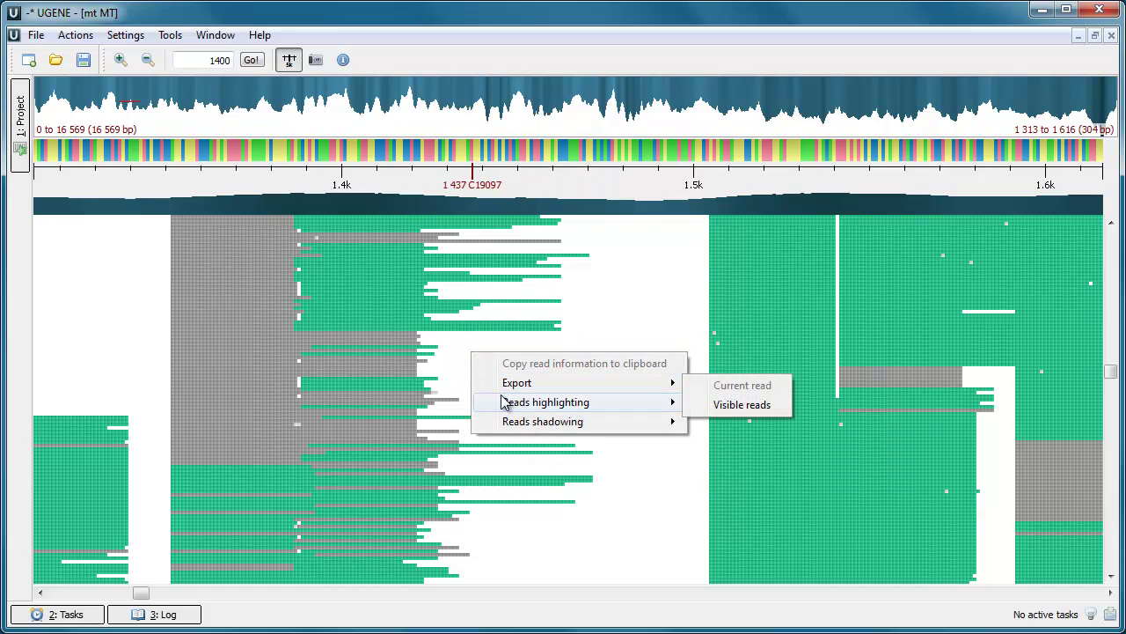
mouse_move(573, 402)
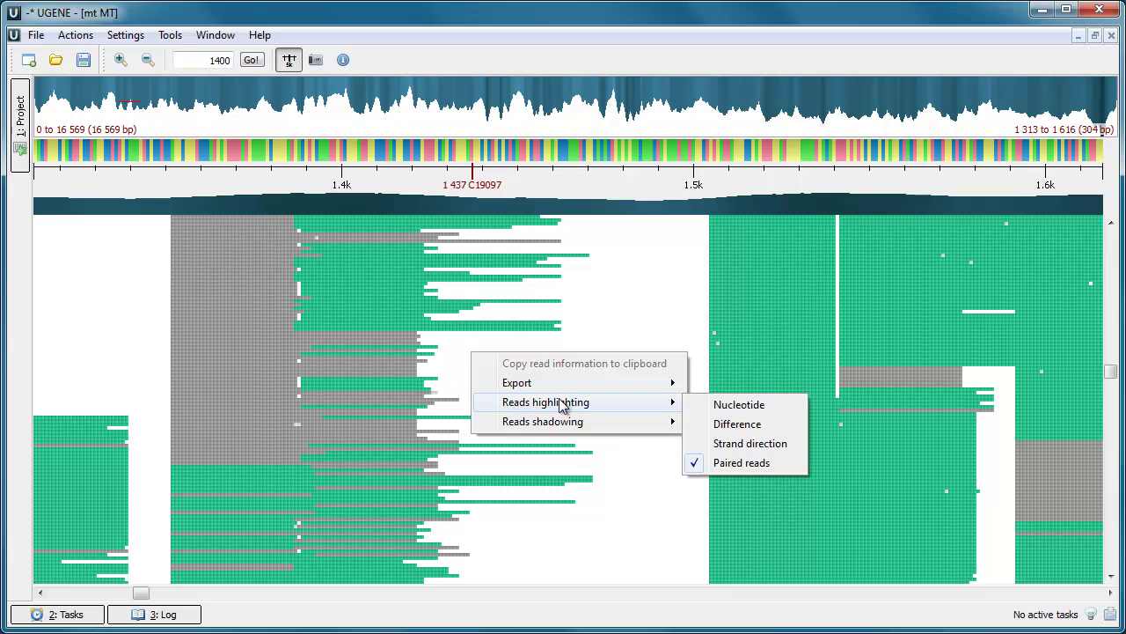
left_click(734, 406)
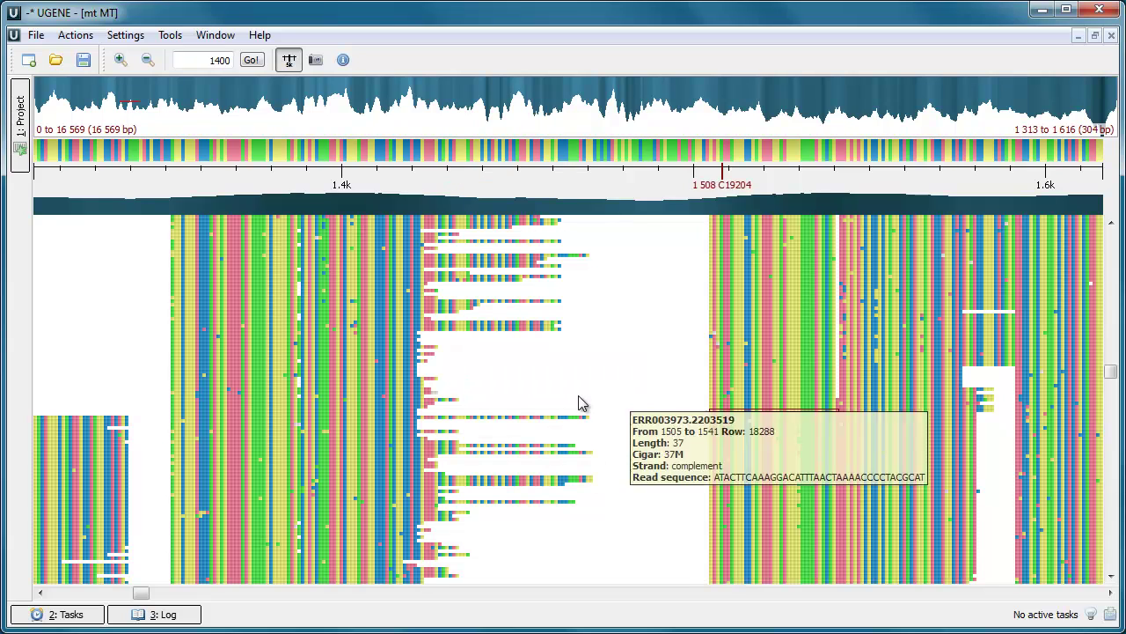
Turn on Free reads shadowing, then switch reads shadowing to Centered mode.
right_click(460, 359)
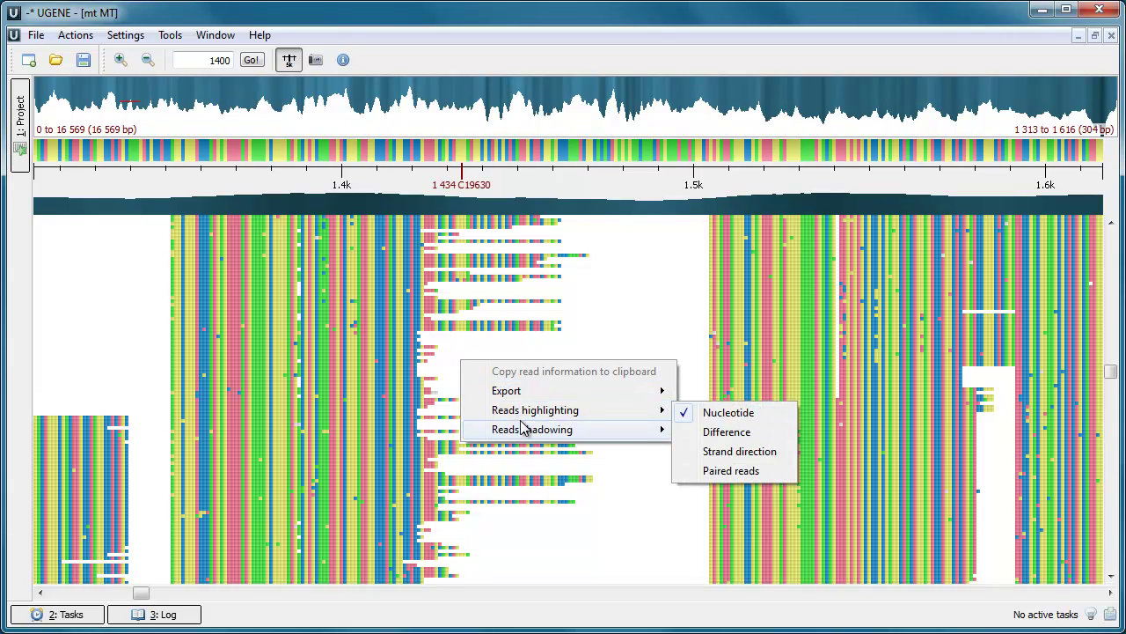
mouse_move(610, 428)
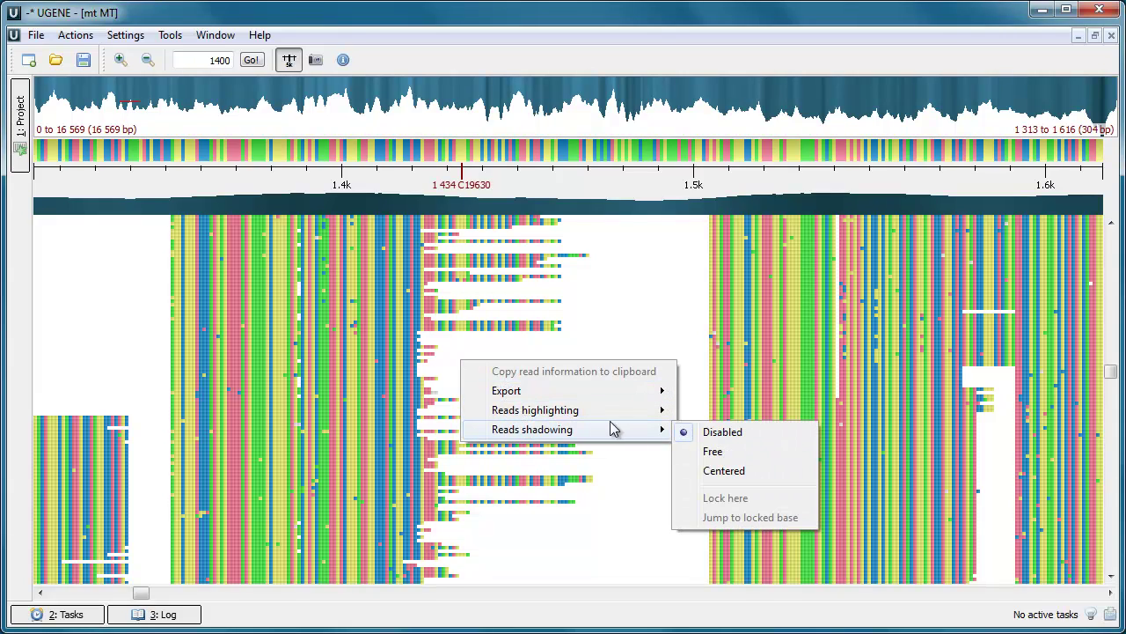
left_click(714, 451)
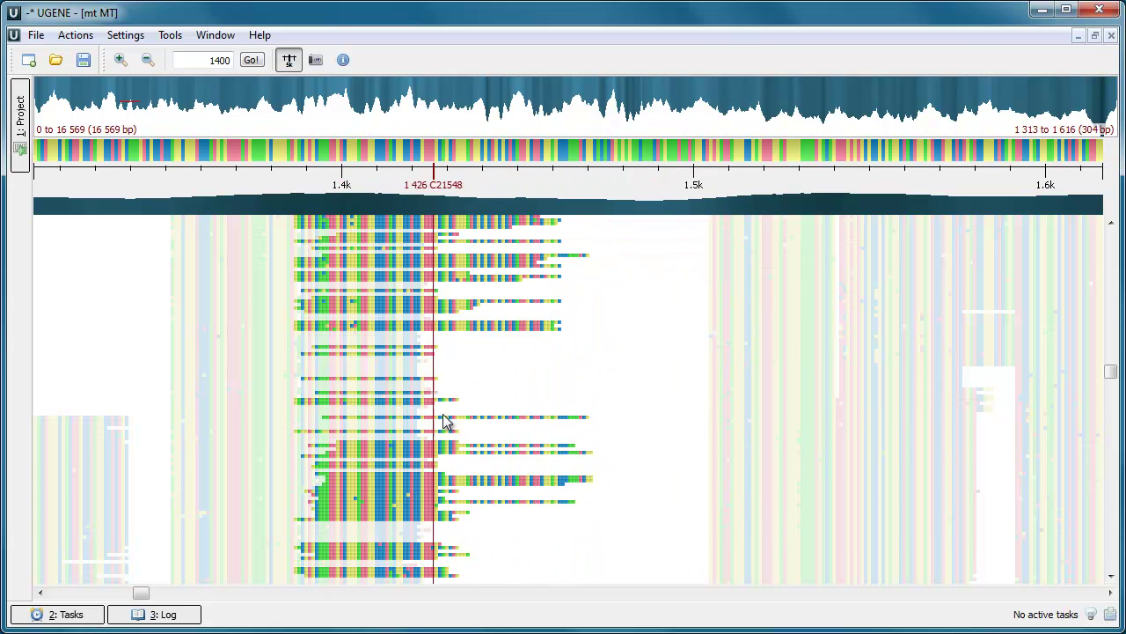
right_click(573, 389)
mouse_move(619, 440)
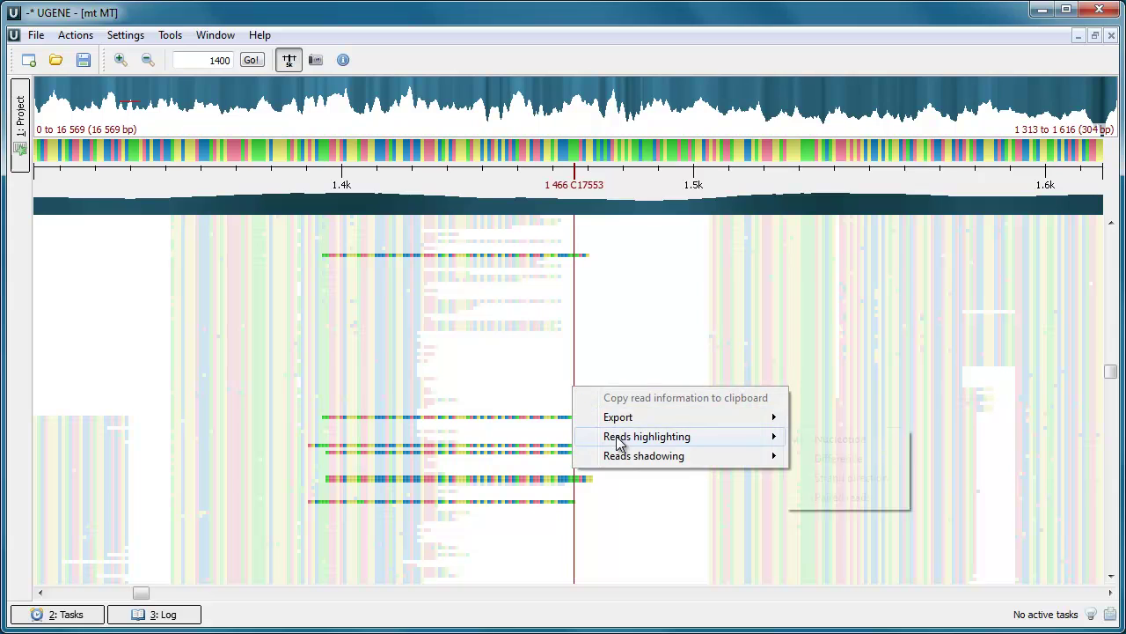
mouse_move(684, 454)
left_click(799, 500)
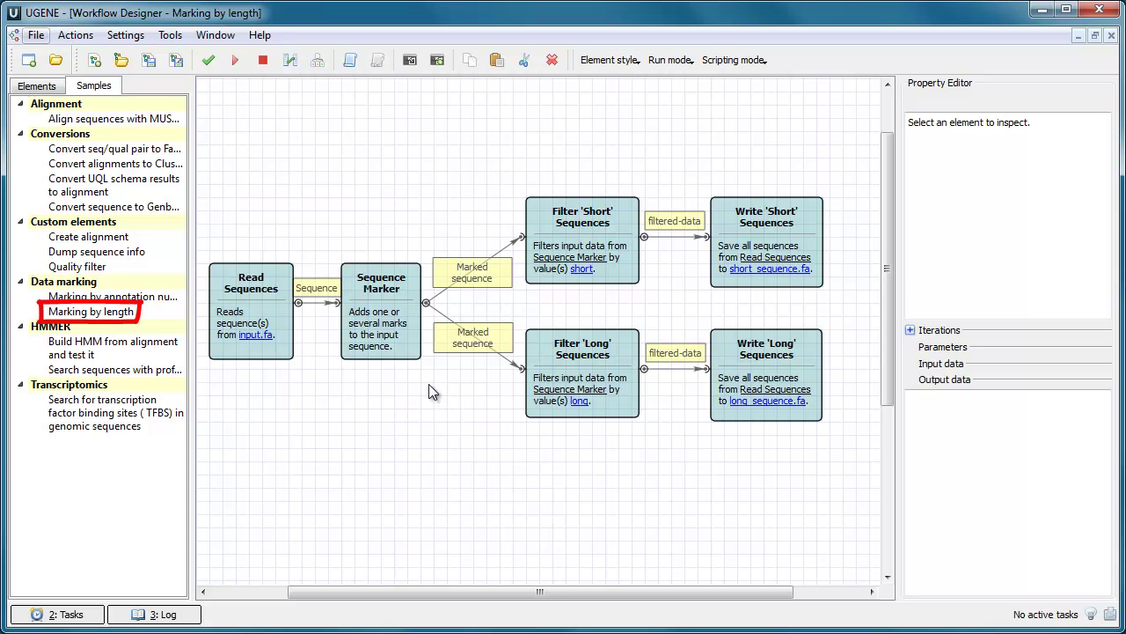
Review Sequence Marker's seq_length group: short (<=200), long (>=200) and rest.
left_click(385, 300)
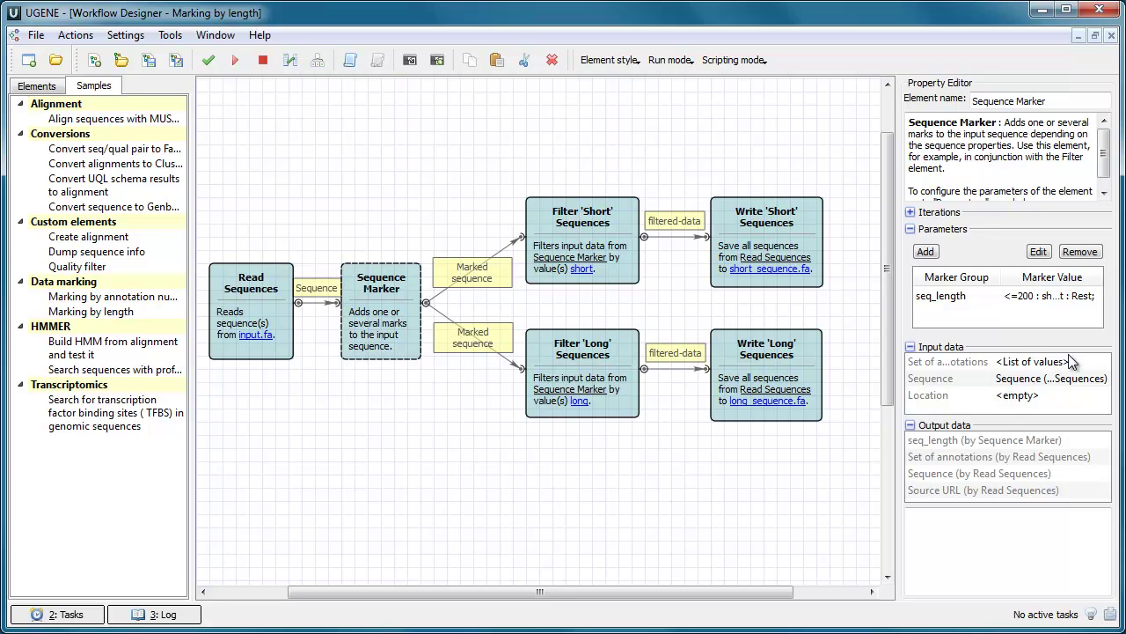
left_click(1067, 299)
left_click(1038, 252)
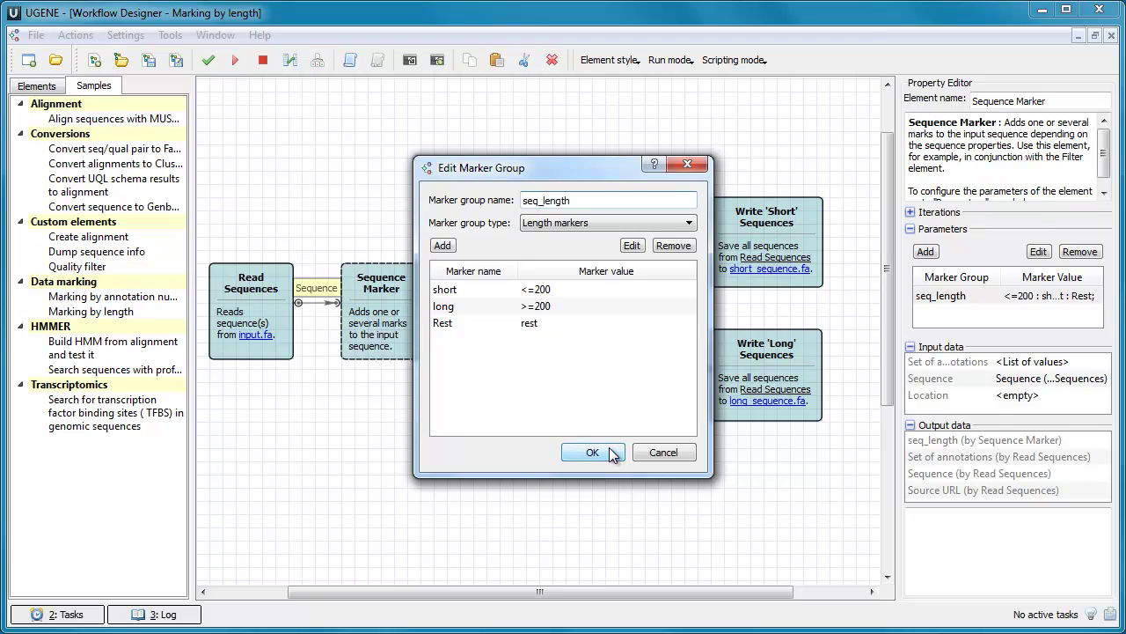
left_click(613, 454)
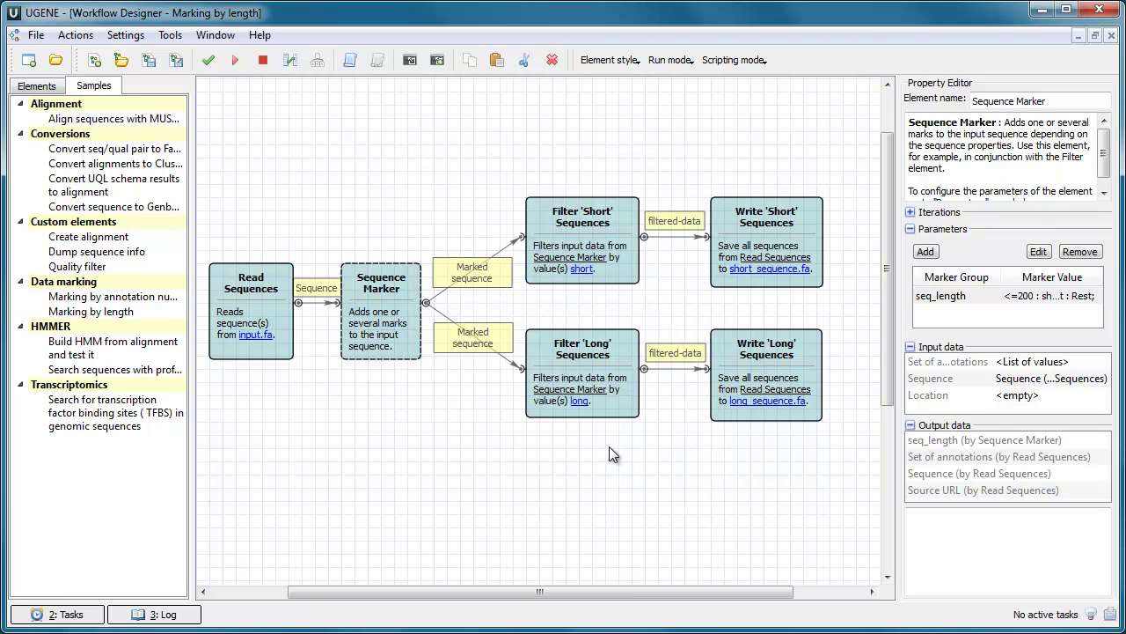
Check the Filter 'Short' and Filter 'Long' values, then run the workflow.
left_click(607, 262)
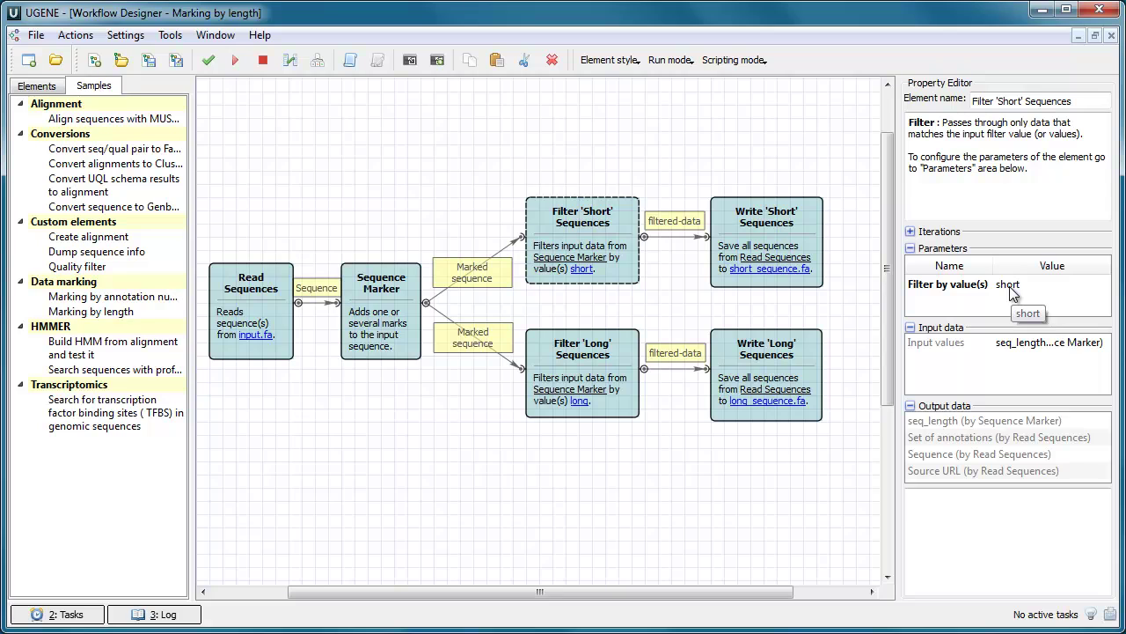
left_click(605, 361)
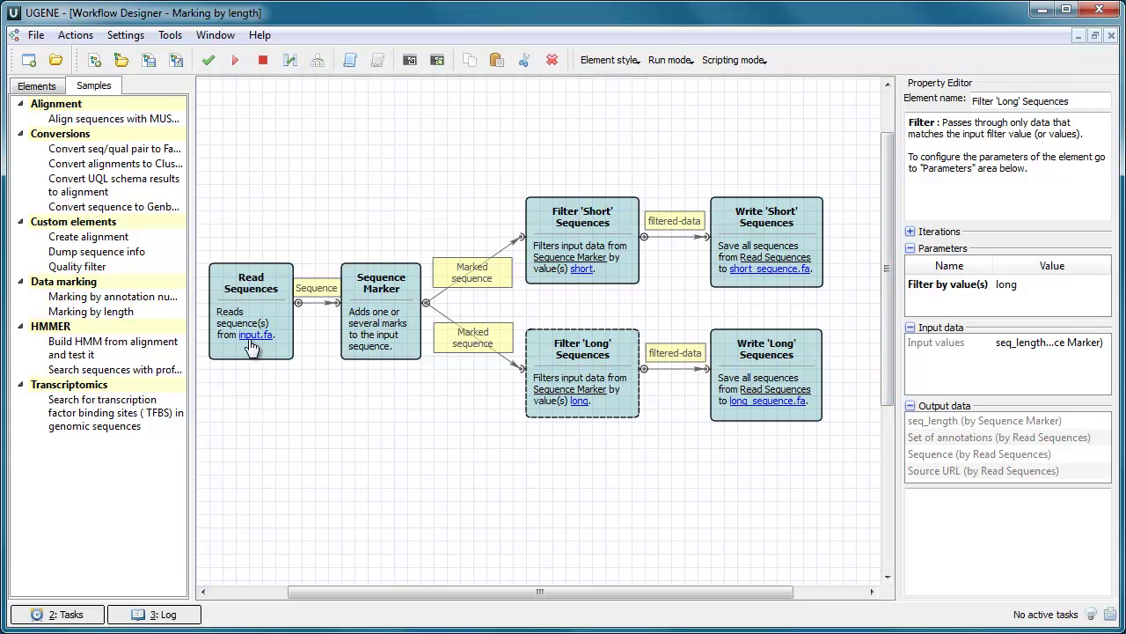
left_click(231, 67)
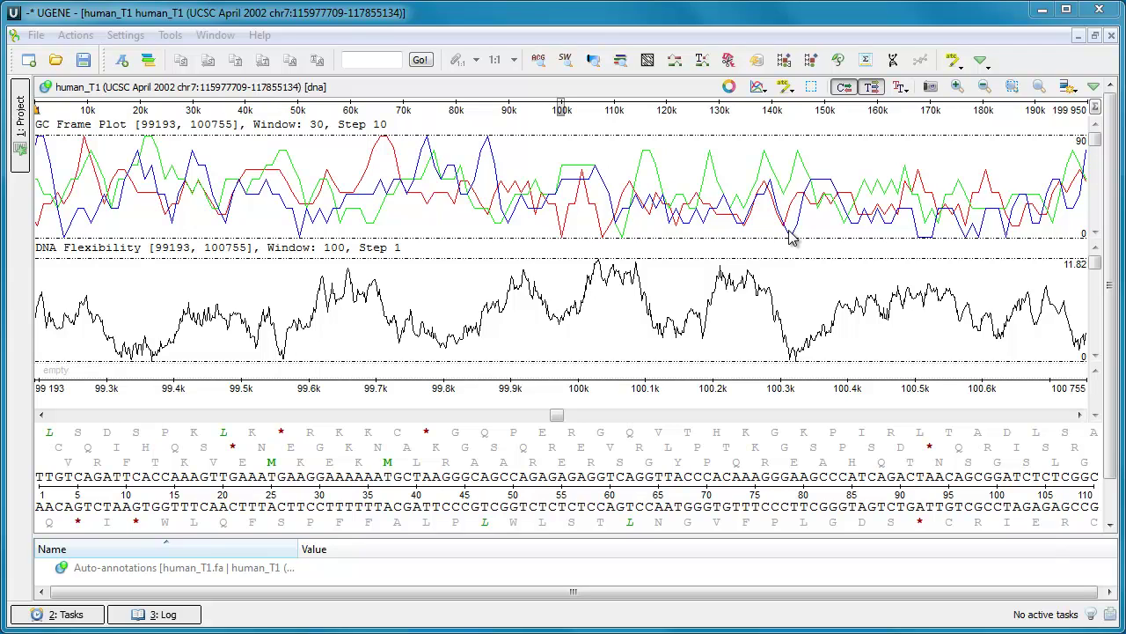
left_click(760, 89)
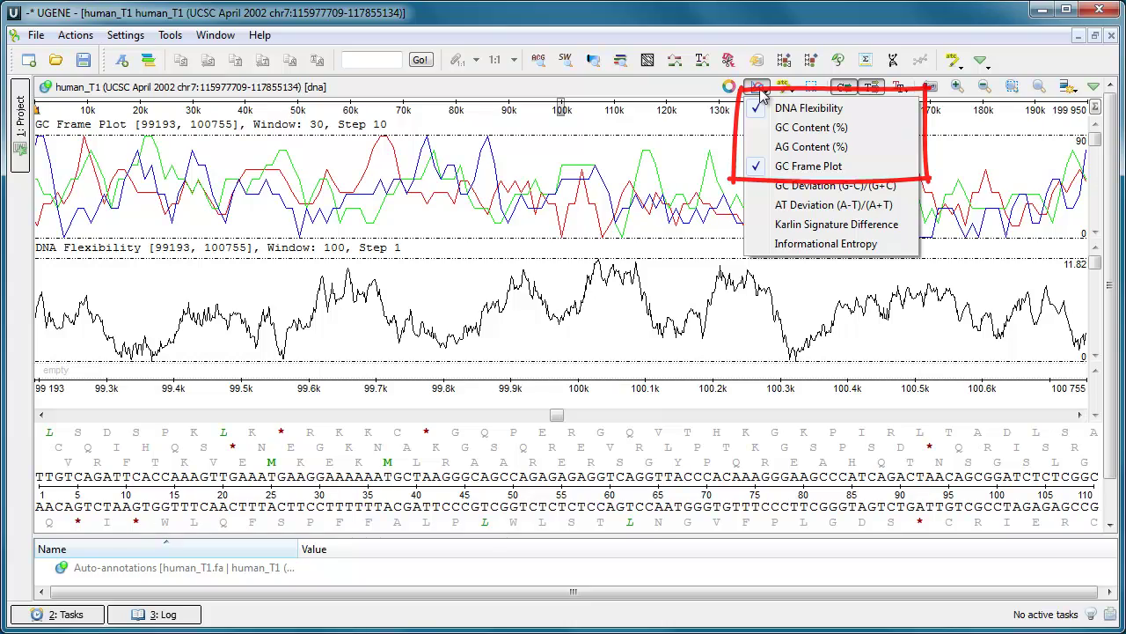
left_click(760, 89)
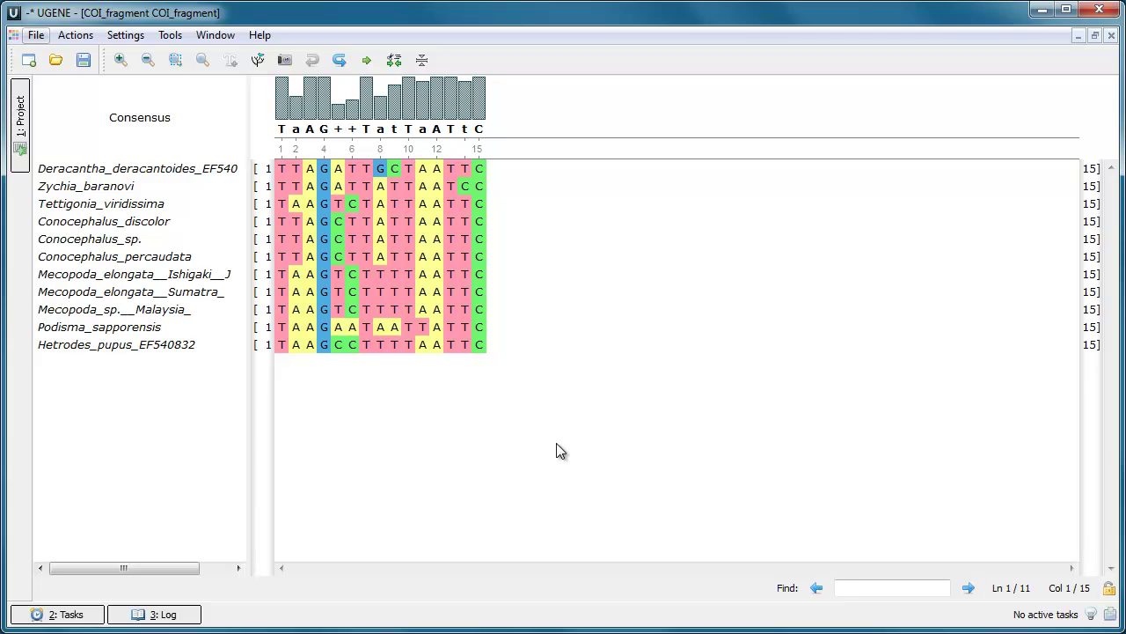
Enable collapsing, expand Conocephalus_discolor, and insert gaps at column 3 of Conocephalus_sp.
left_click(424, 61)
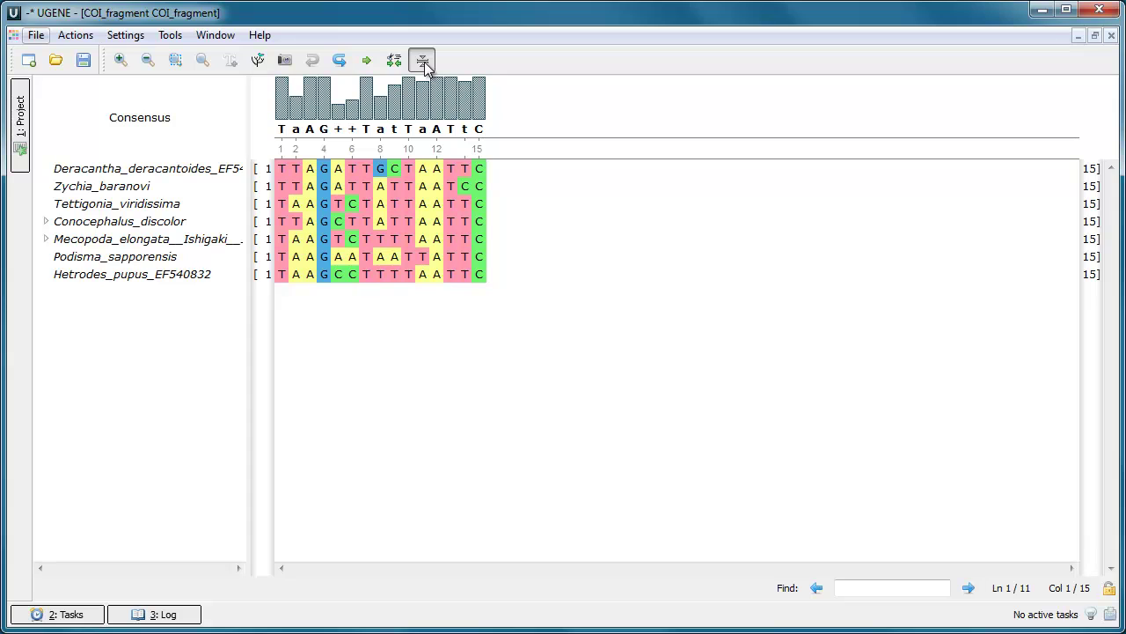
left_click(47, 221)
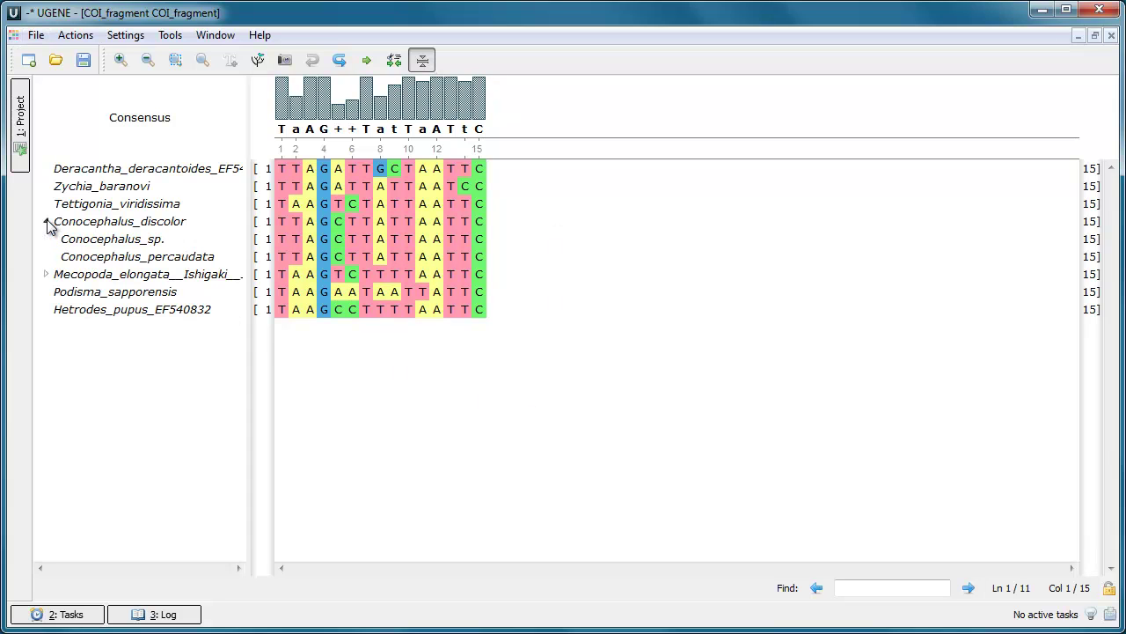
left_click(311, 238)
key("space")
key("space")
key("space")
key("space")
key("space")
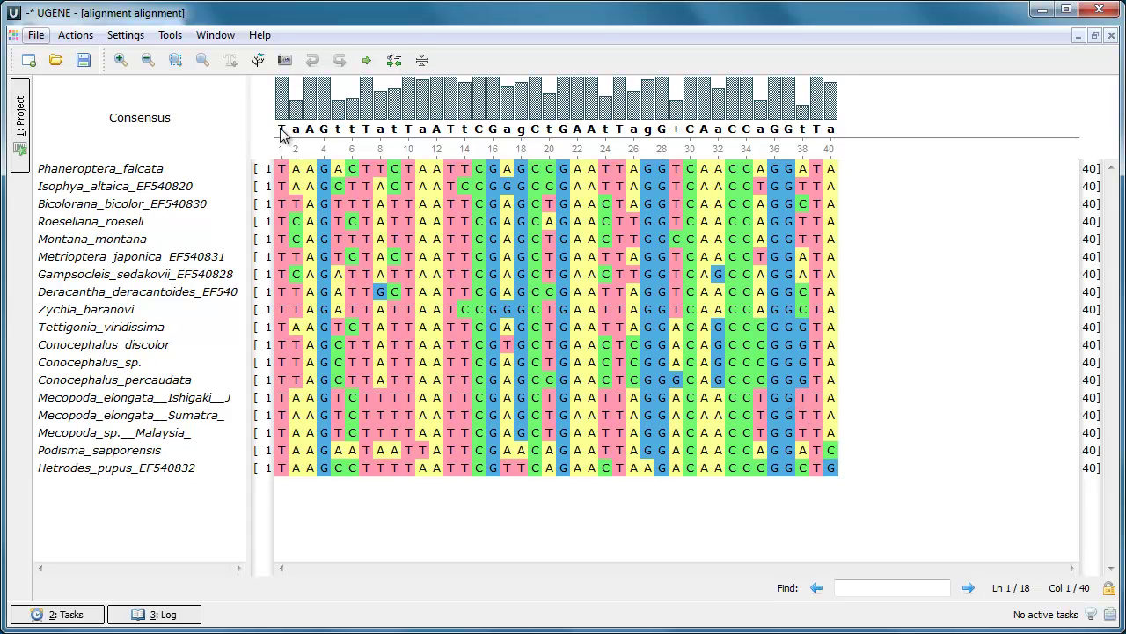
Build a phylogenetic tree from the alignment using the MrBayes method.
left_click(257, 63)
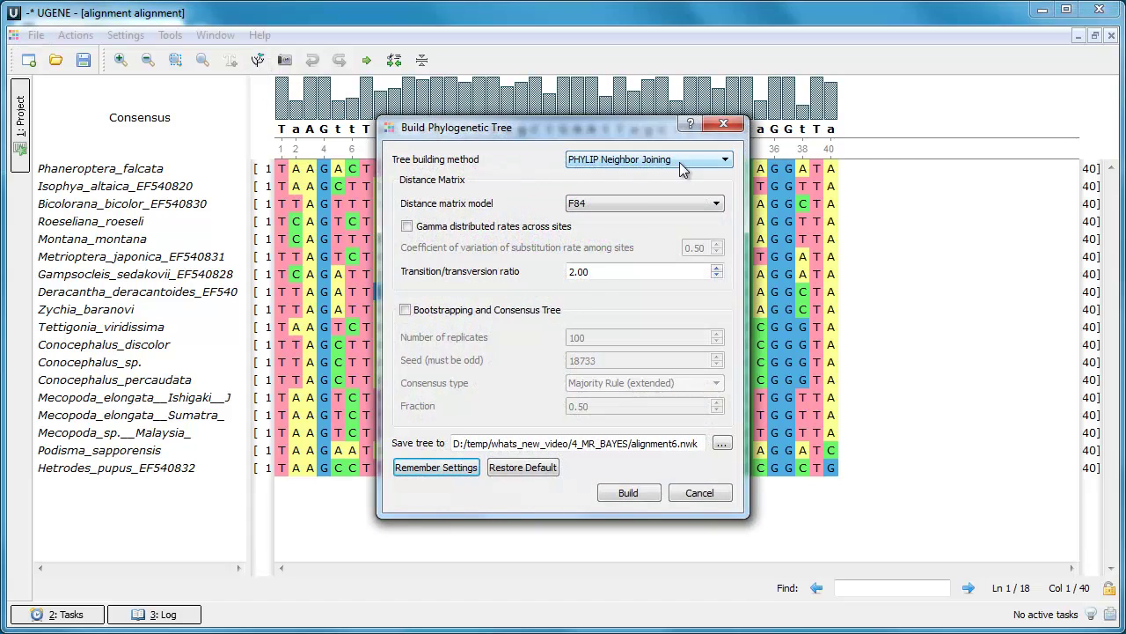
left_click(729, 162)
left_click(714, 174)
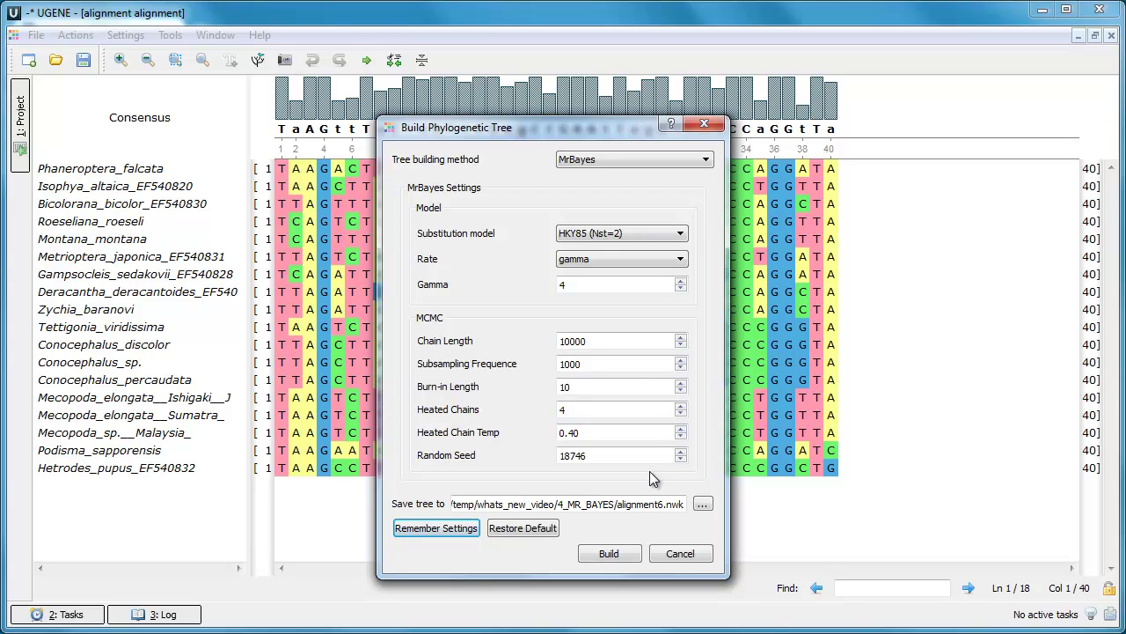
left_click(632, 554)
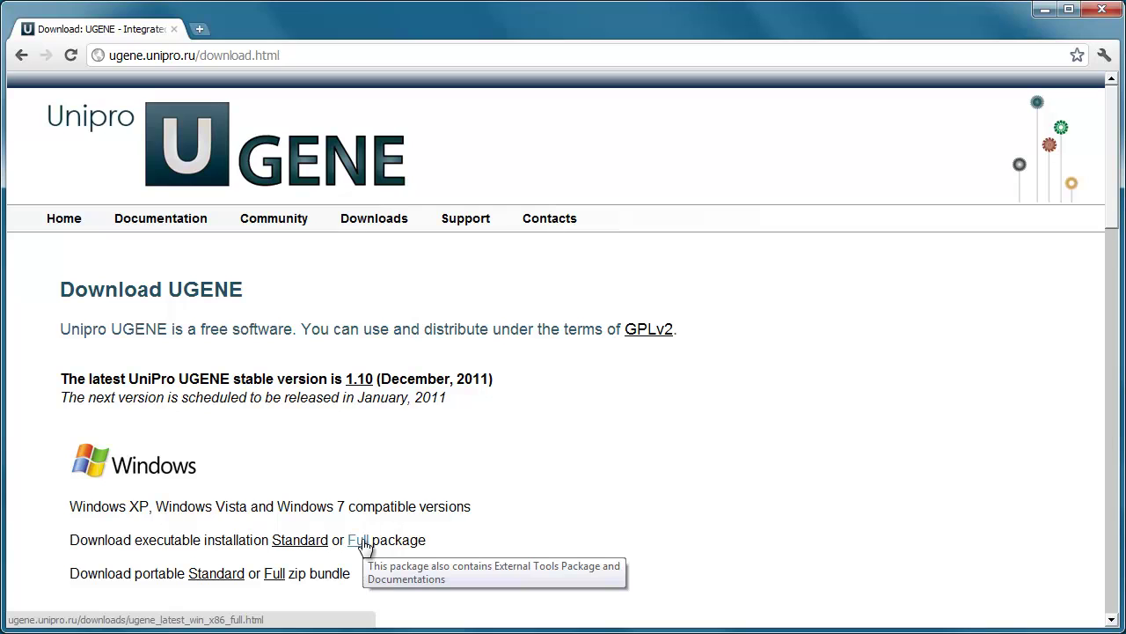
Open the Support page from the UGENE site's navigation bar.
left_click(483, 220)
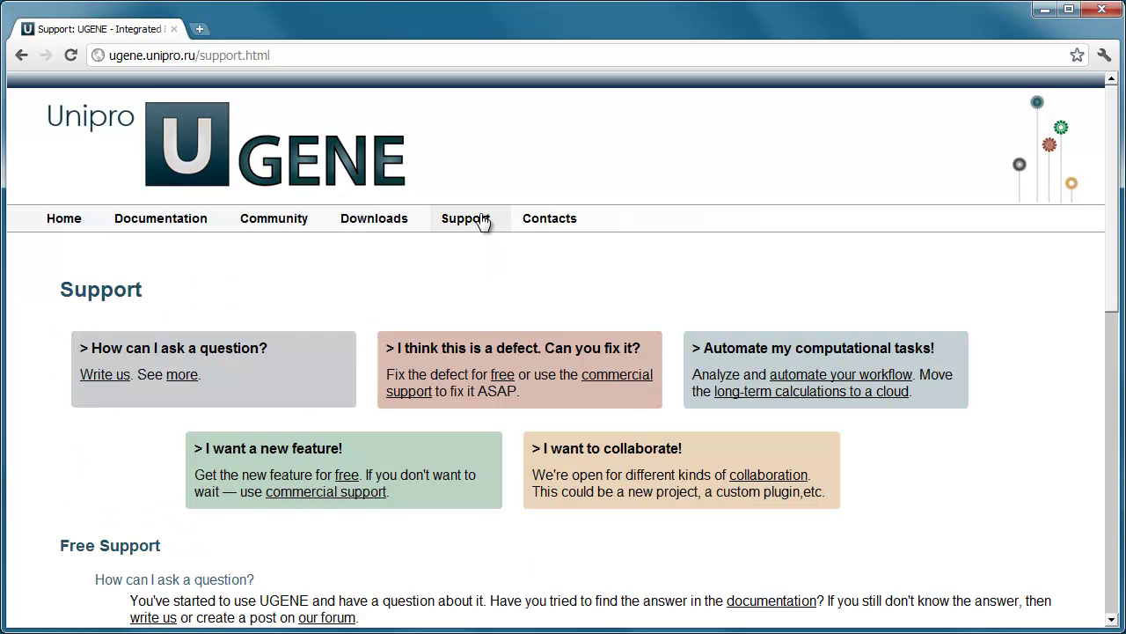